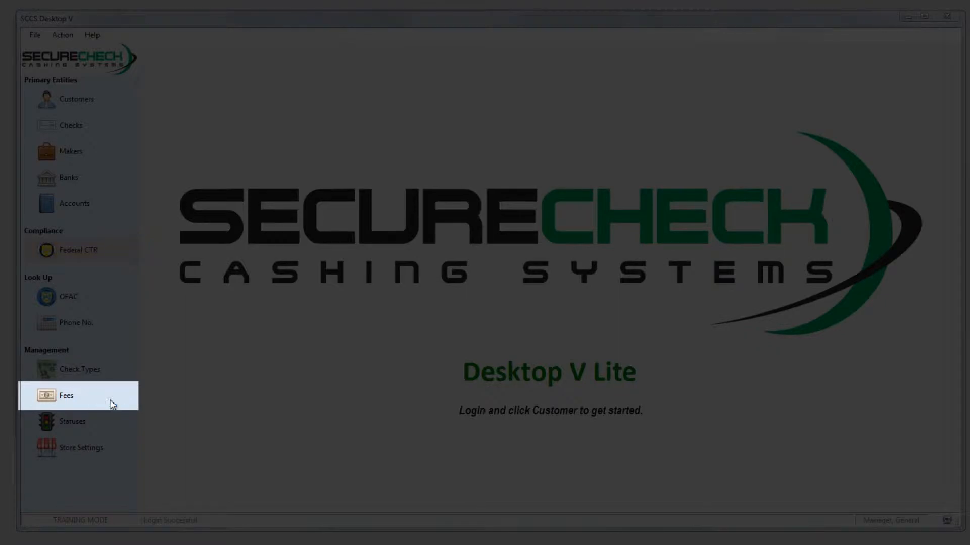
# - Open fee management and add a fee described as "New Customer" to the Business check type
pyautogui.click(112, 404)
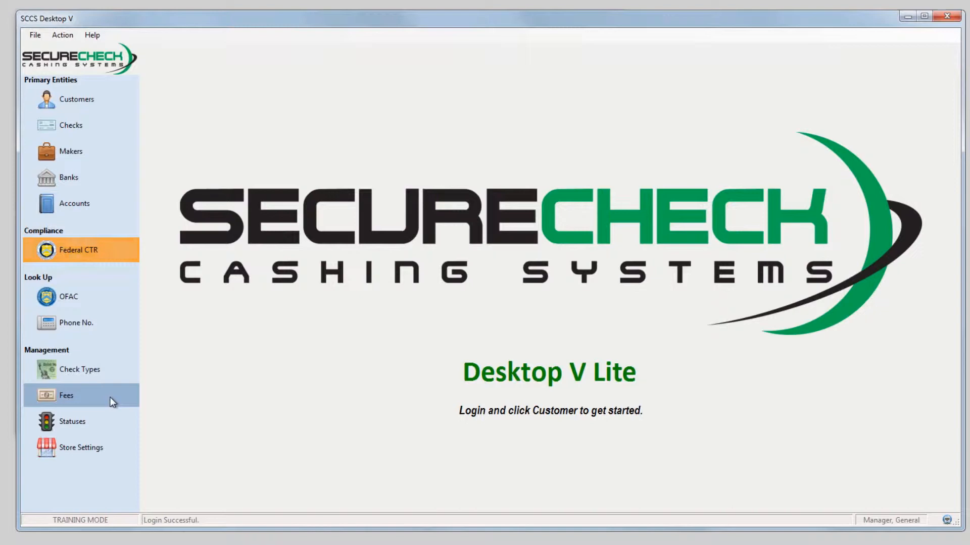
pyautogui.click(110, 397)
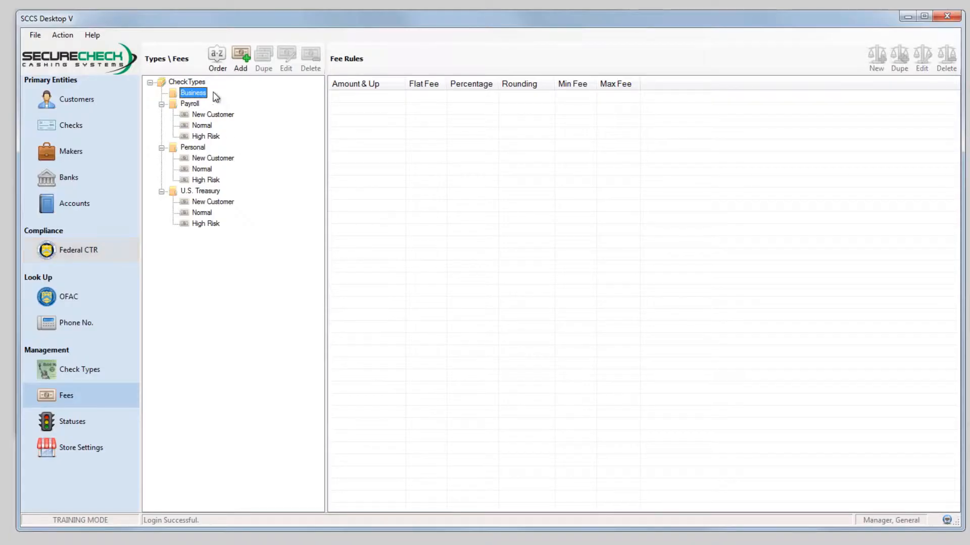
pyautogui.click(196, 103)
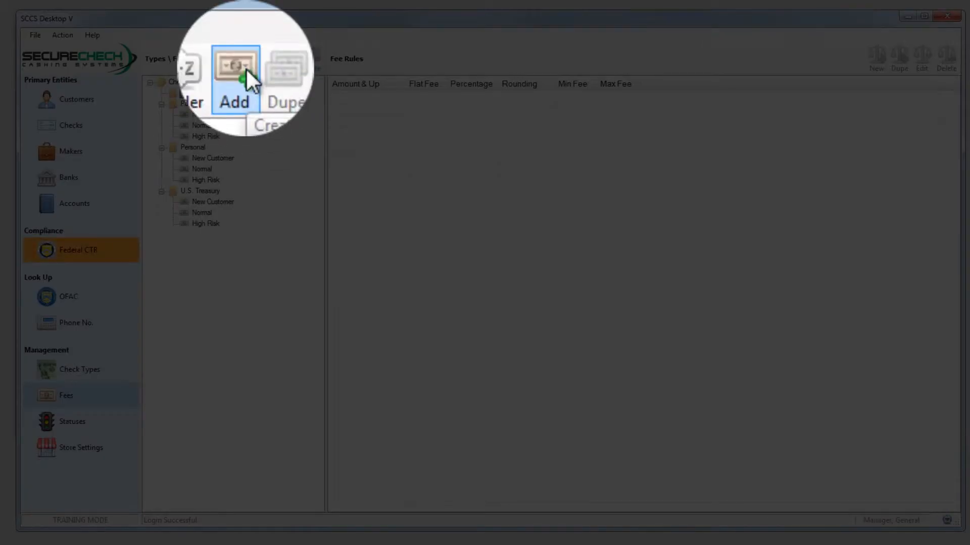
pyautogui.click(242, 55)
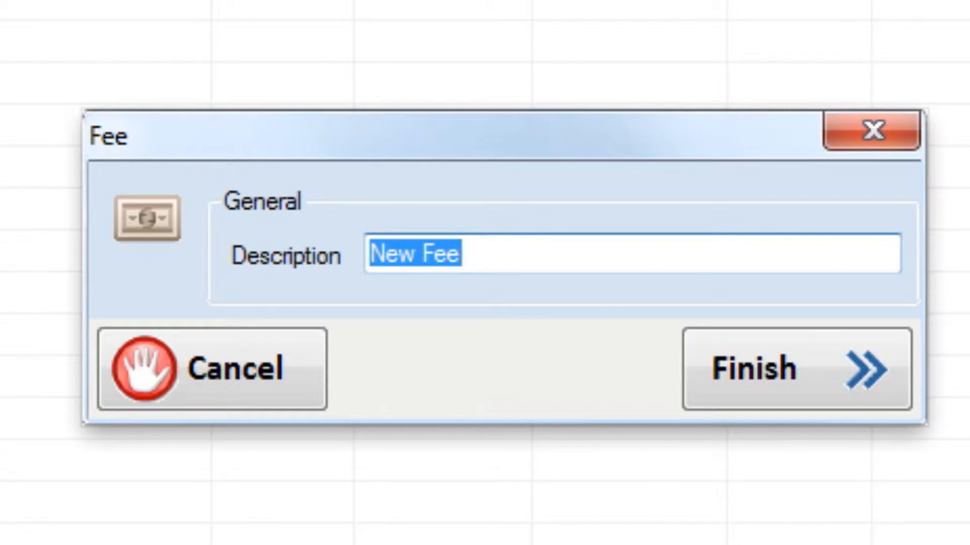
pyautogui.click(498, 147)
pyautogui.write('New Custo')
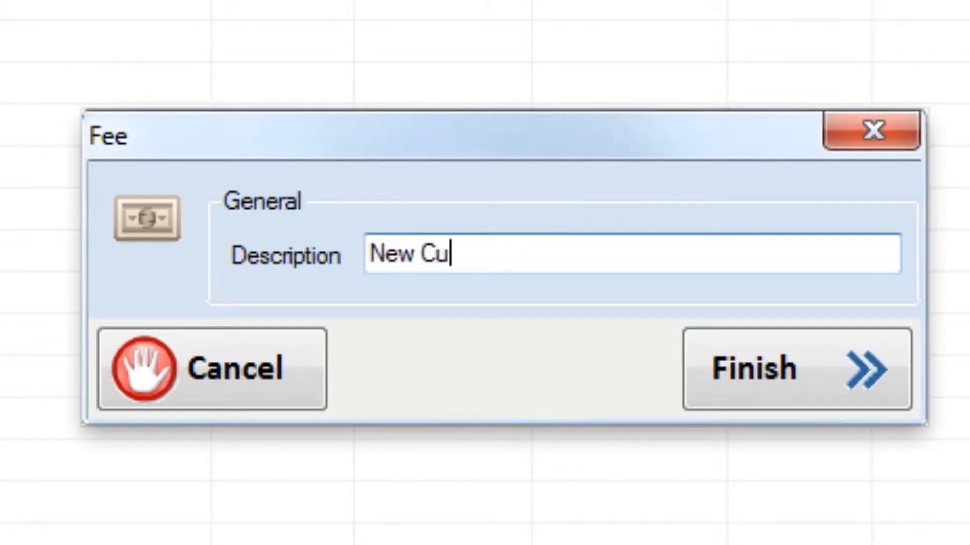
pyautogui.write('mer')
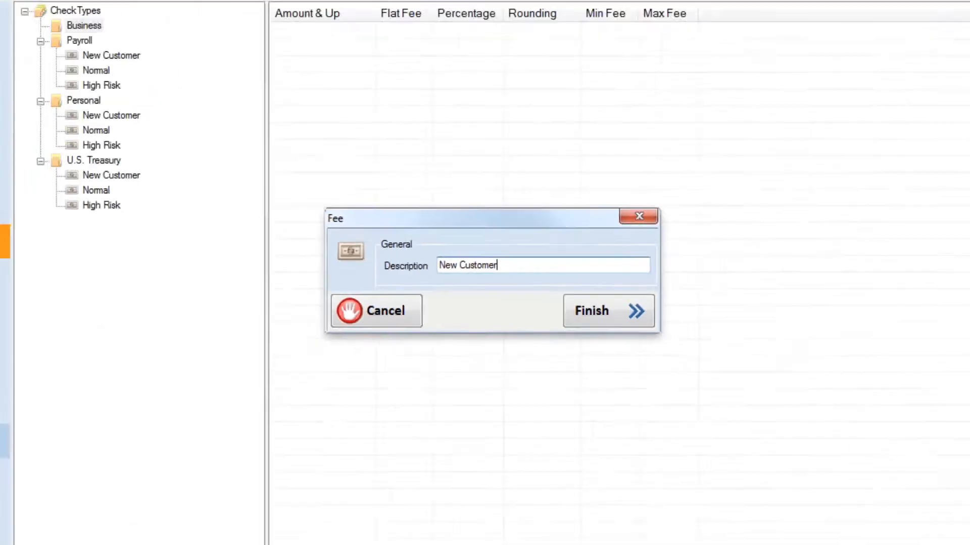
pyautogui.click(696, 361)
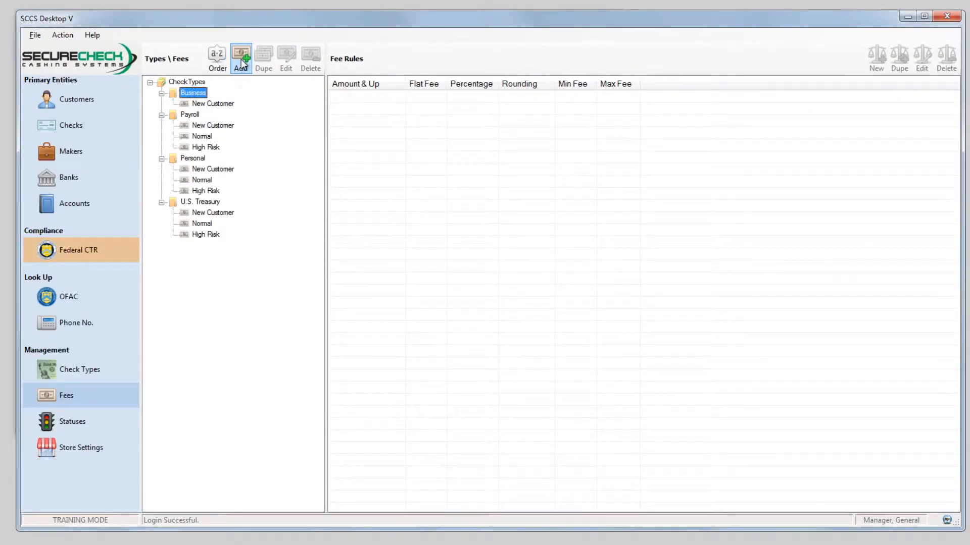
# - Add two more fees to the Business check type, described as "Normal" and "High Risk"
pyautogui.click(241, 57)
pyautogui.write('Normal')
pyautogui.click(574, 296)
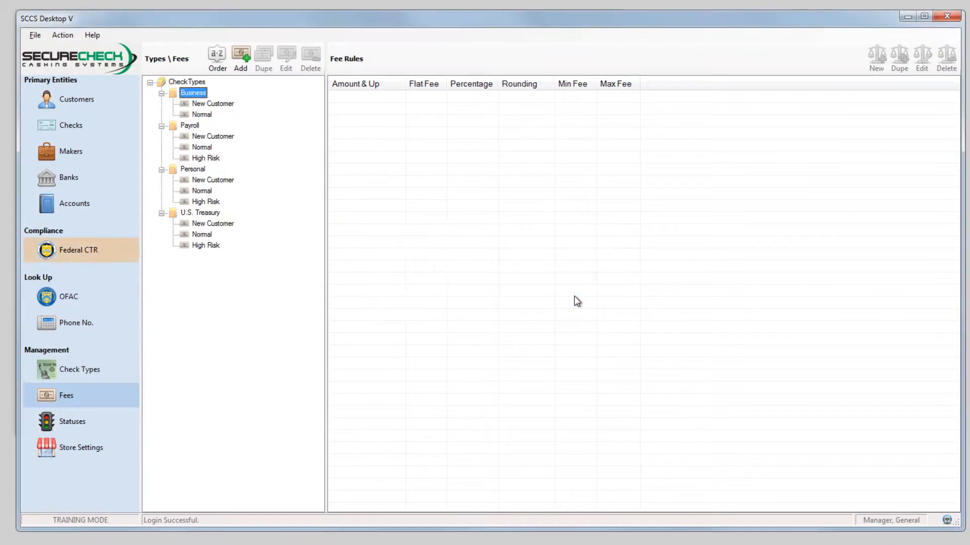
pyautogui.click(241, 57)
pyautogui.write('High Risk')
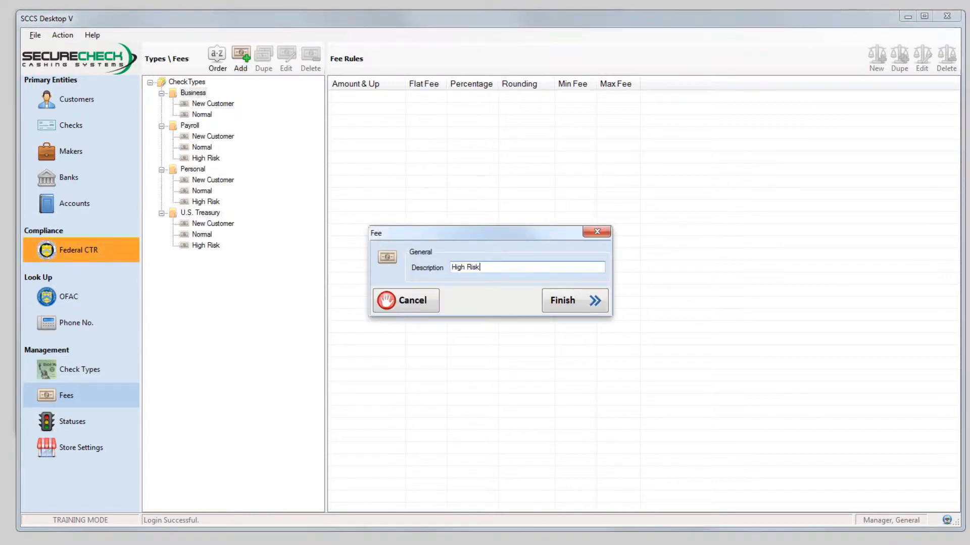
pyautogui.click(589, 302)
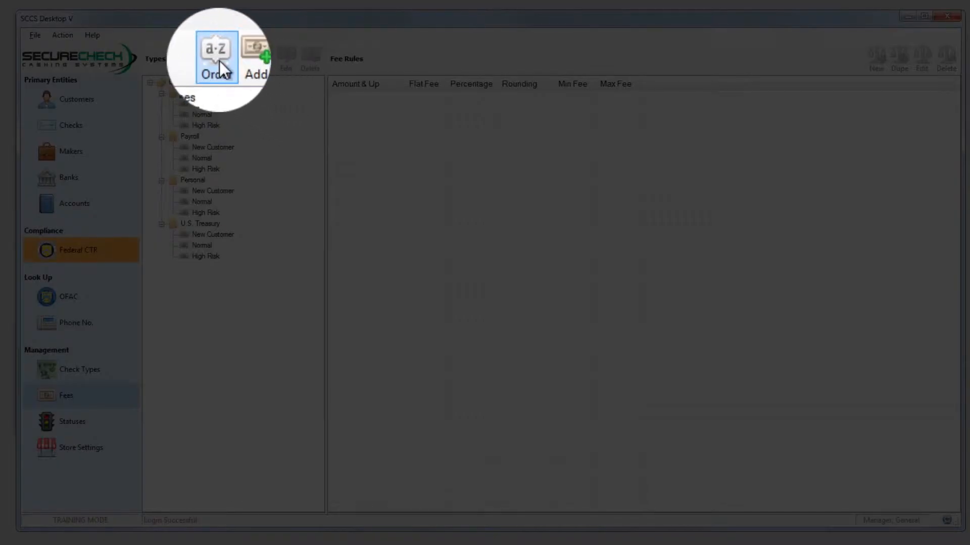
# - Try moving the High Risk fee up in the Business fee order, and return it to its place below Normal
pyautogui.click(217, 59)
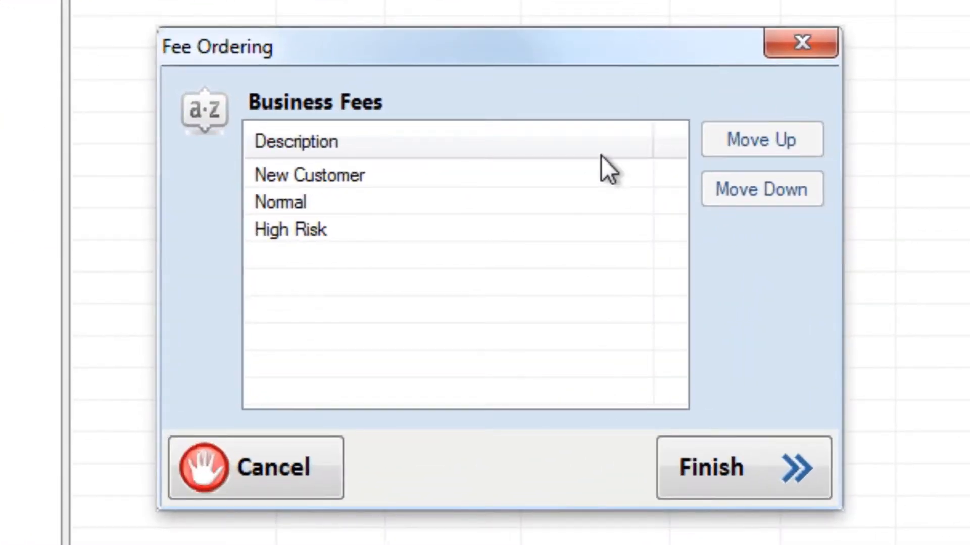
pyautogui.click(453, 228)
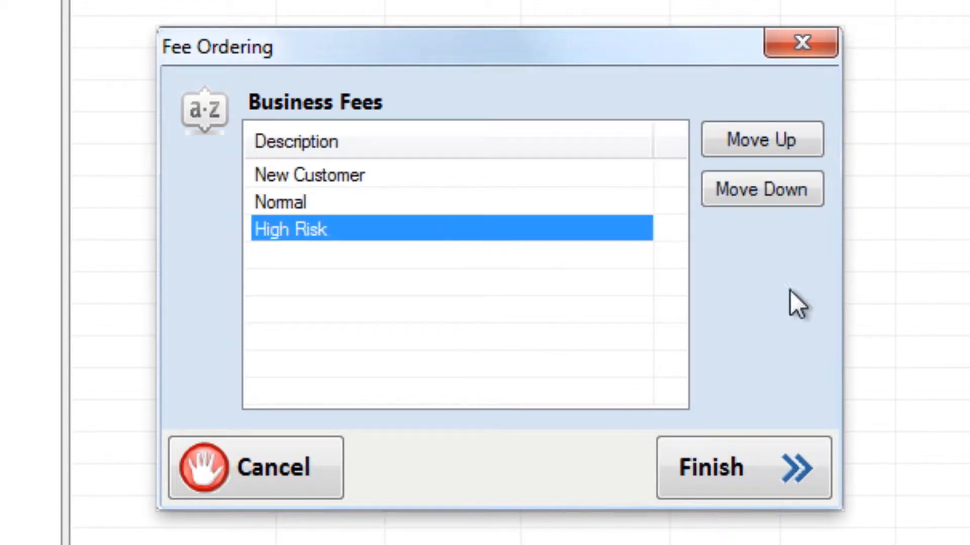
pyautogui.click(781, 143)
pyautogui.click(780, 143)
pyautogui.click(791, 189)
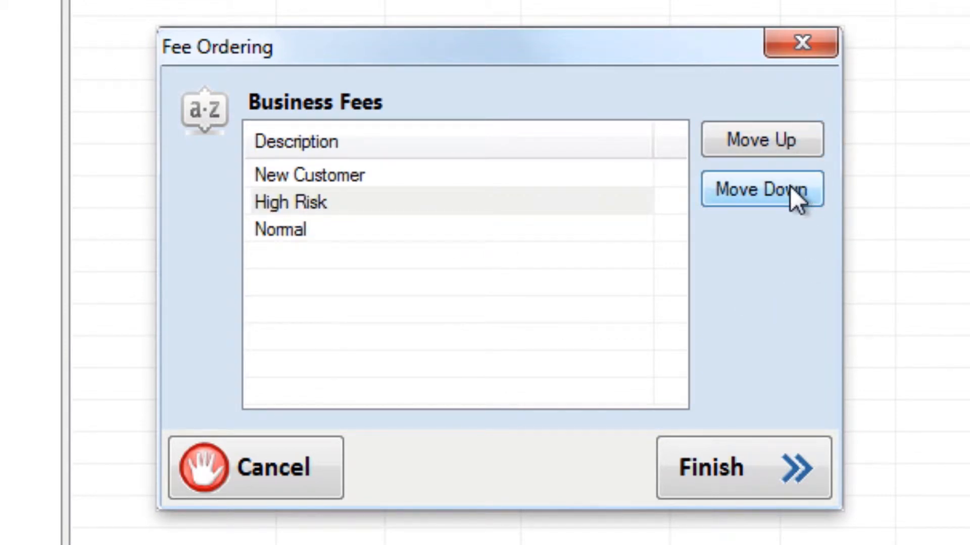
pyautogui.click(790, 189)
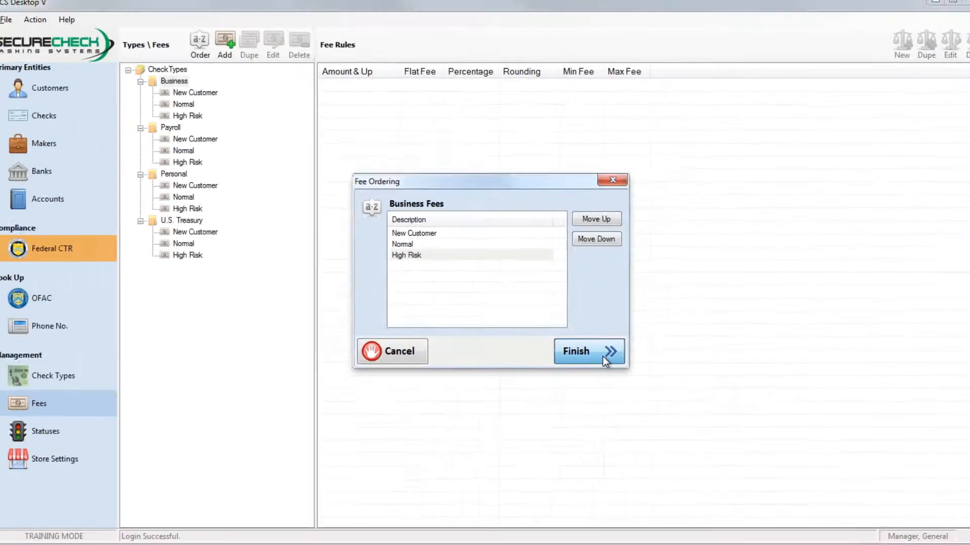
pyautogui.click(775, 479)
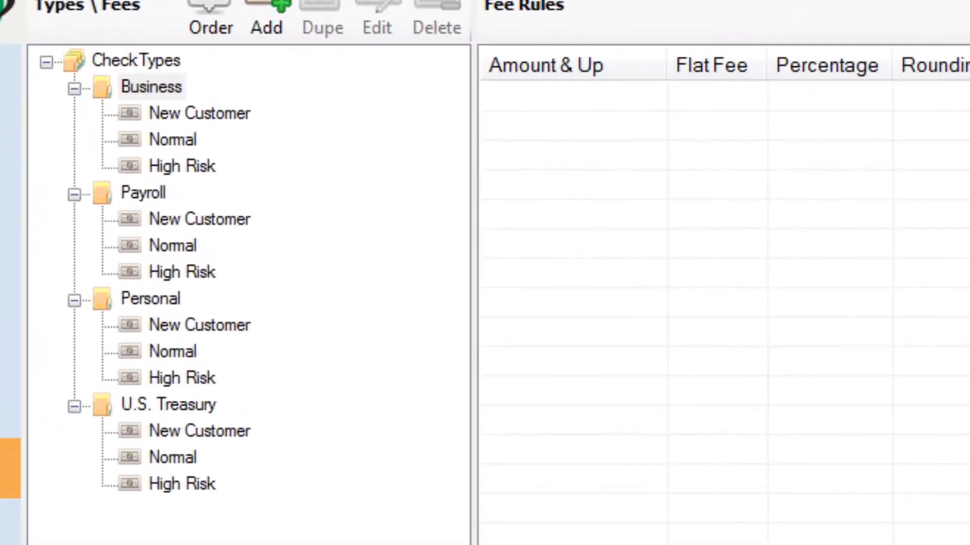
# - Edit the existing rule of the Business New Customer fee, setting the flat fee to 1.00 and the percentage to 2.00
pyautogui.click(213, 118)
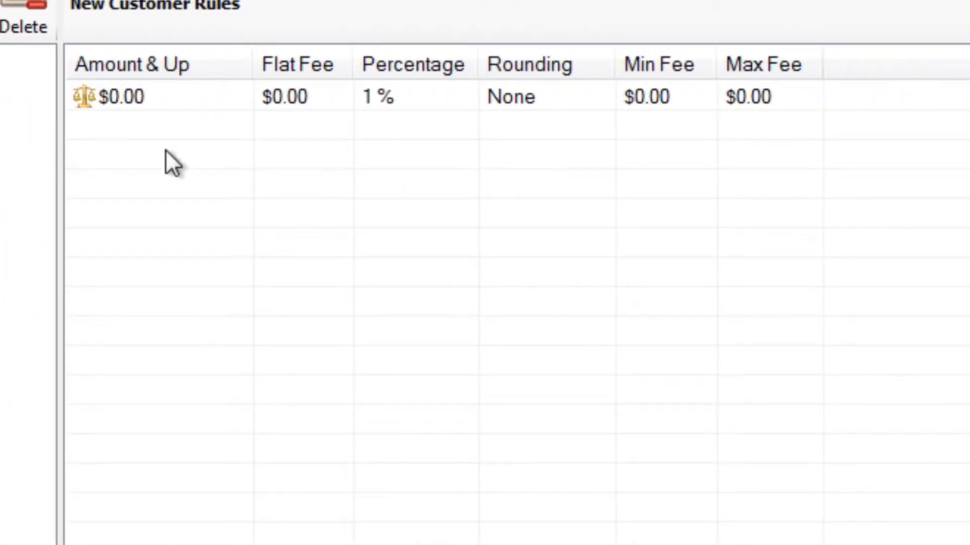
pyautogui.click(433, 95)
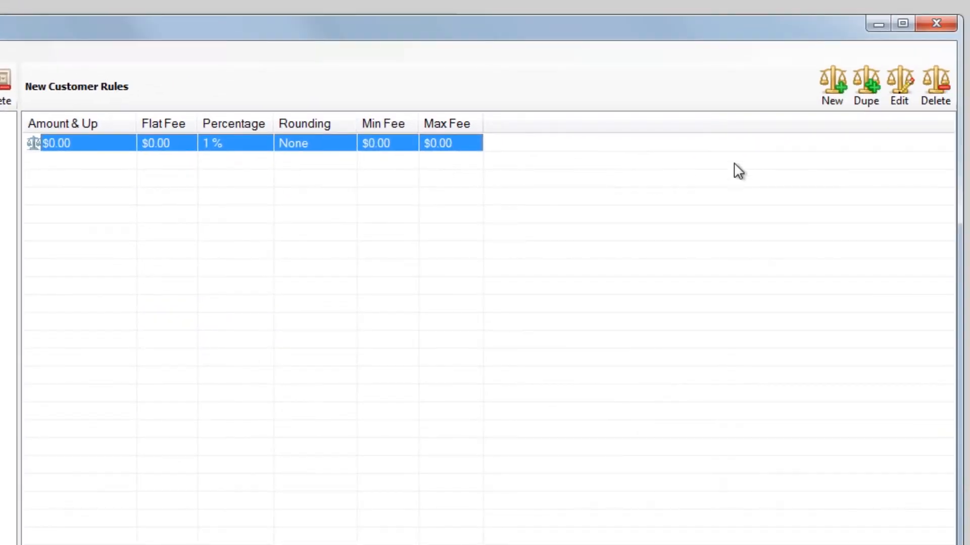
pyautogui.click(897, 100)
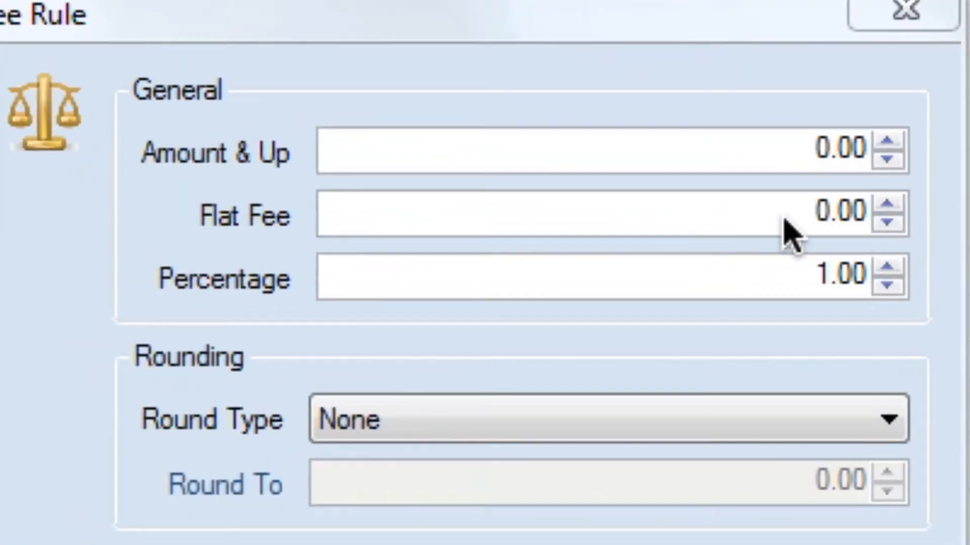
pyautogui.click(821, 212)
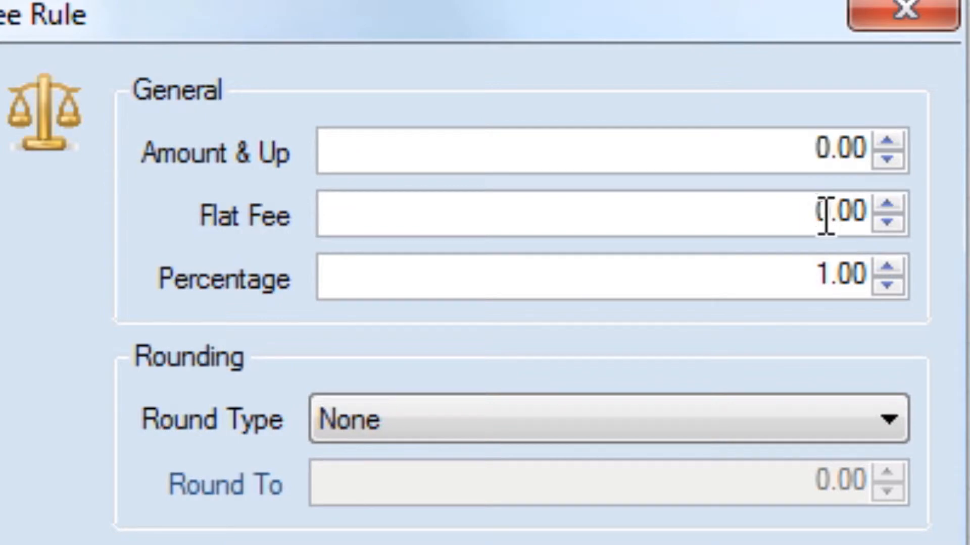
pyautogui.click(887, 203)
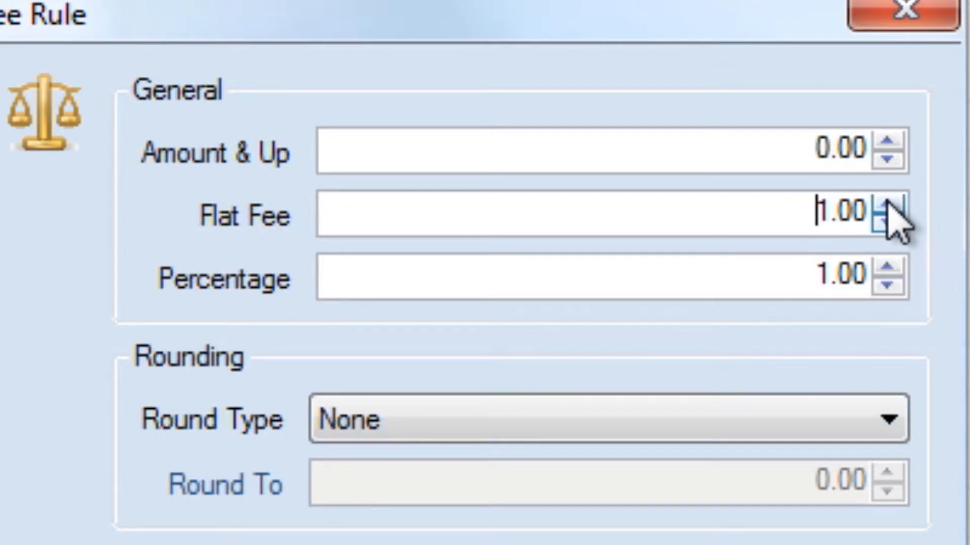
pyautogui.click(888, 270)
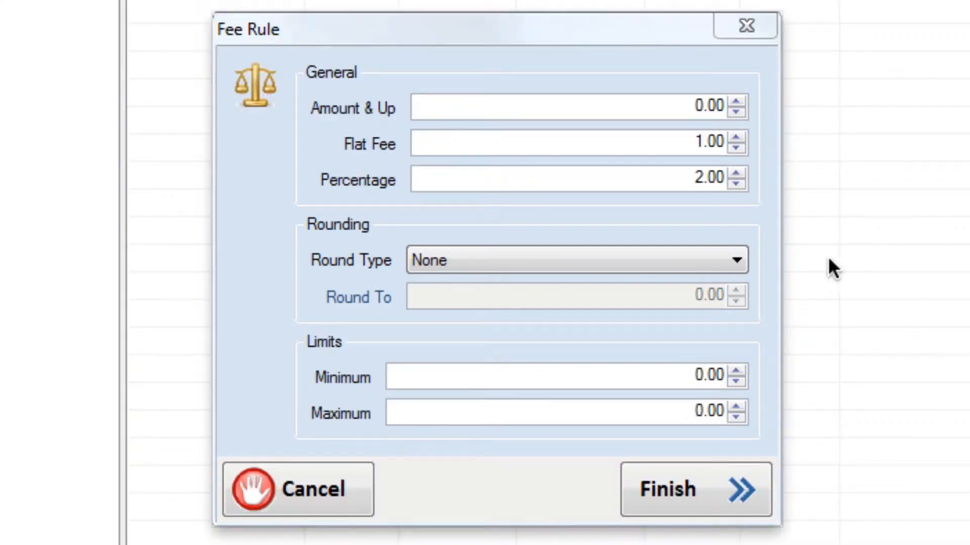
# - Set the fee rule's rounding type to Down with a round-to amount of 0.25
pyautogui.click(737, 261)
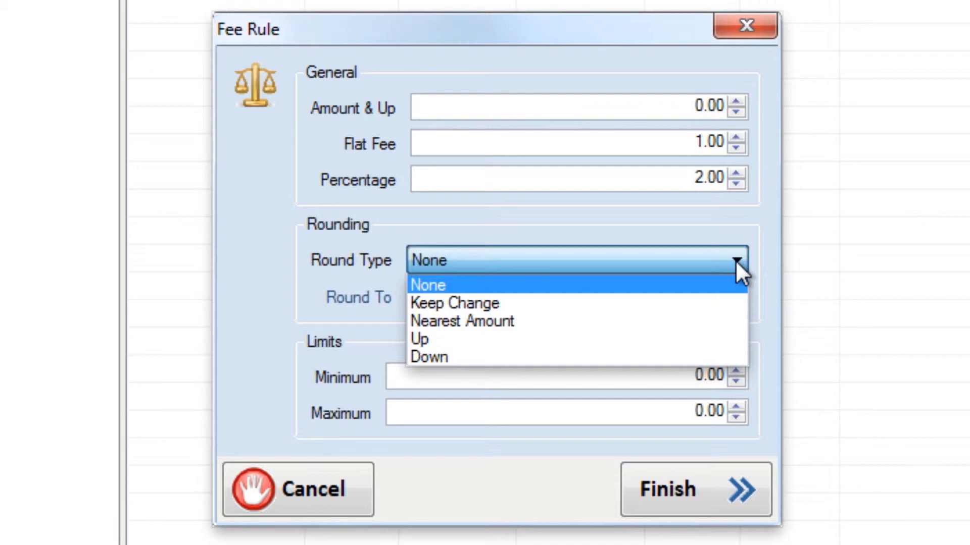
pyautogui.click(720, 353)
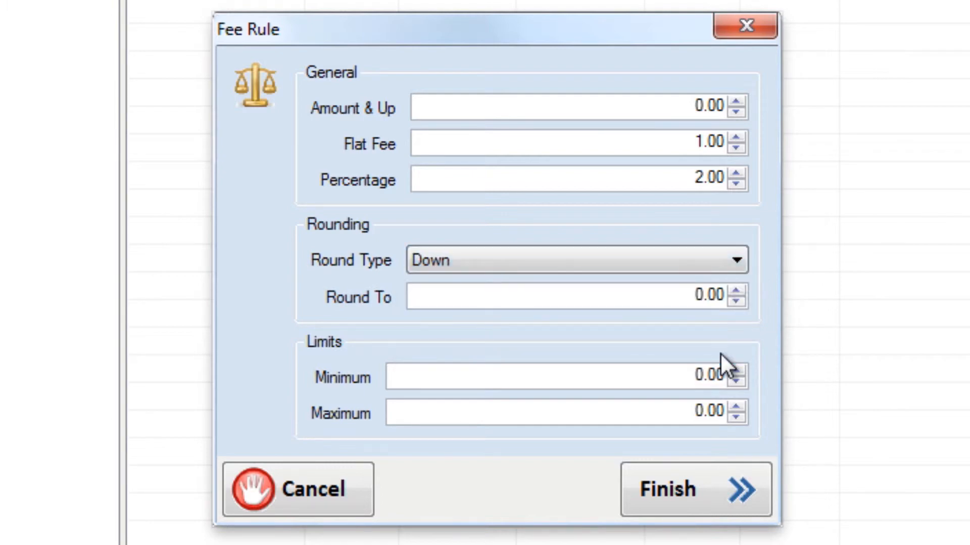
pyautogui.doubleClick(713, 298)
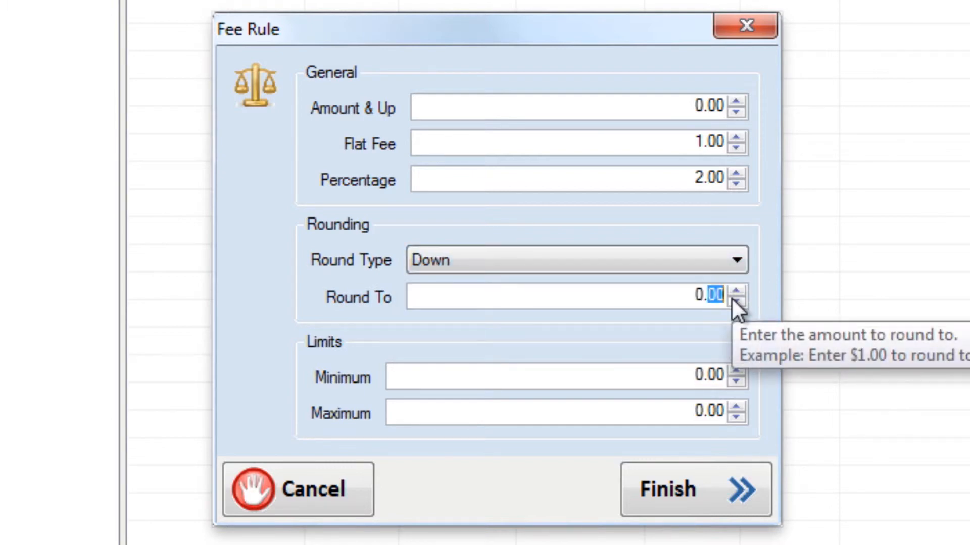
pyautogui.write('25')
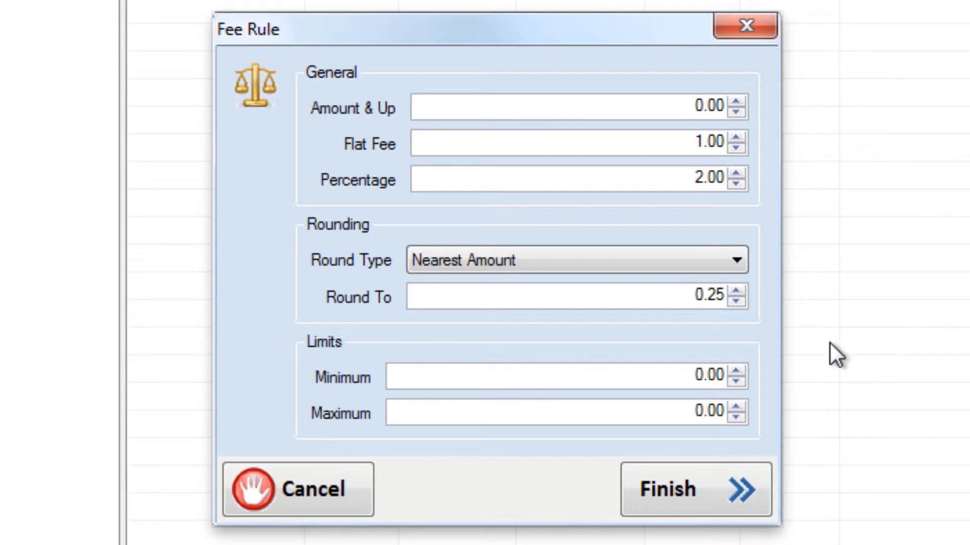
# - Try the Up rounding type for the fee rule and switch it back to Nearest Amount
pyautogui.click(730, 261)
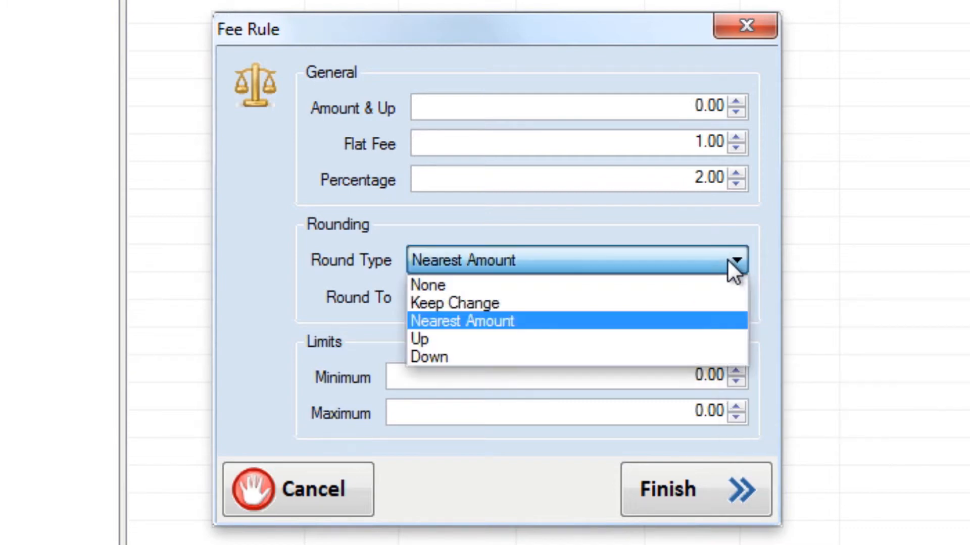
pyautogui.click(727, 340)
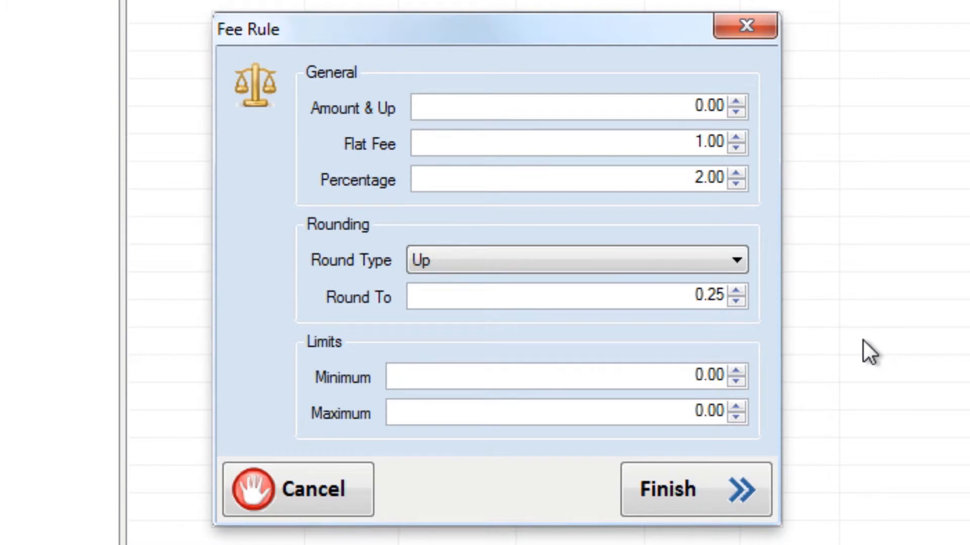
pyautogui.click(737, 259)
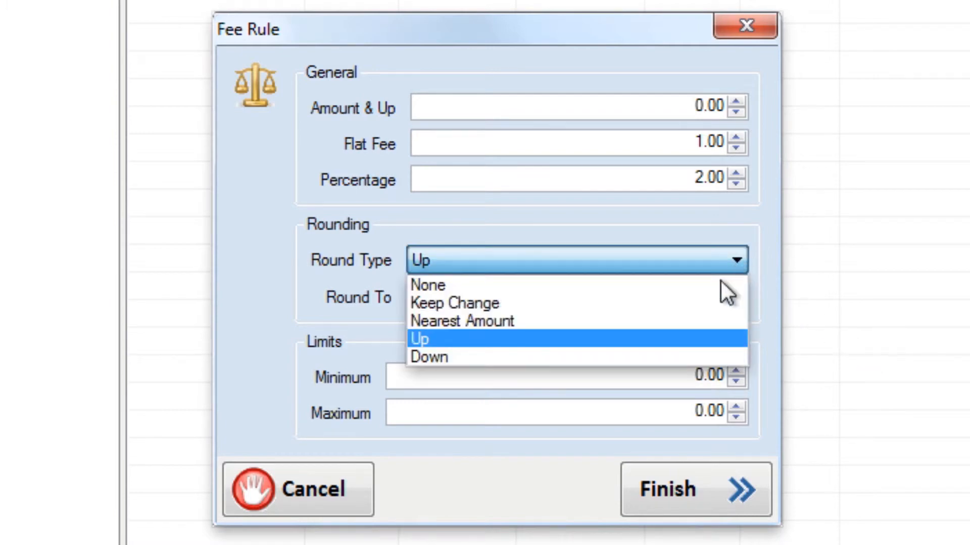
pyautogui.click(706, 323)
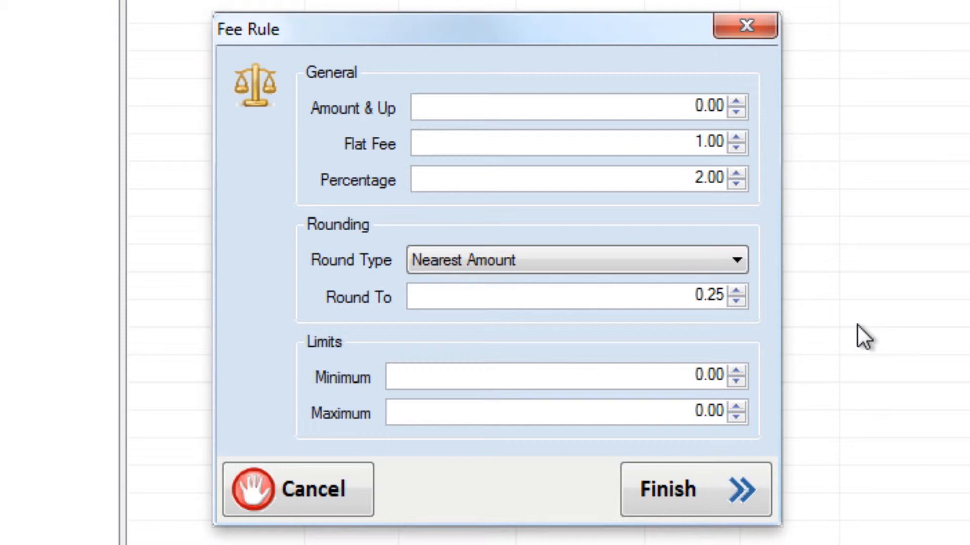
# - Reset the fee rule's round-to amount to 0 and its rounding type to None
pyautogui.doubleClick(704, 295)
pyautogui.write('0')
pyautogui.click(673, 259)
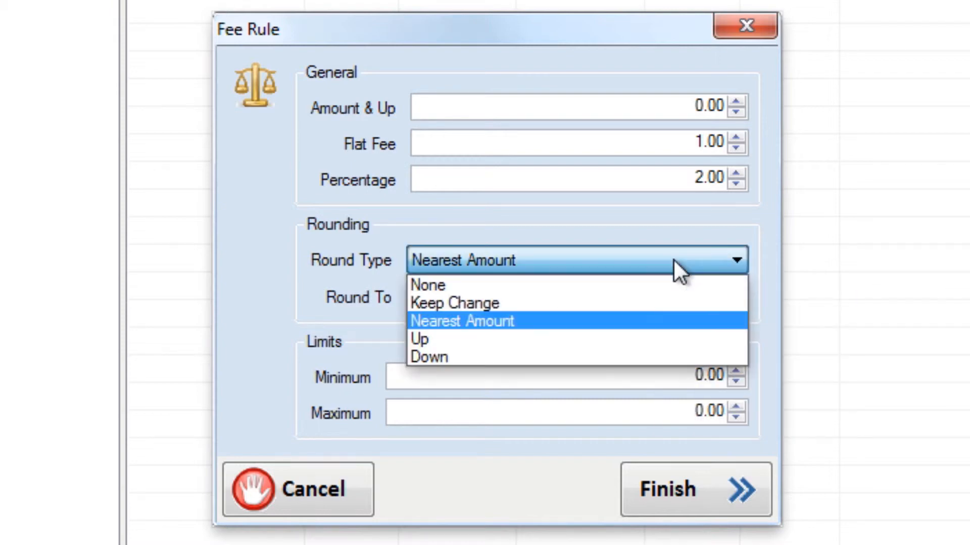
pyautogui.click(639, 286)
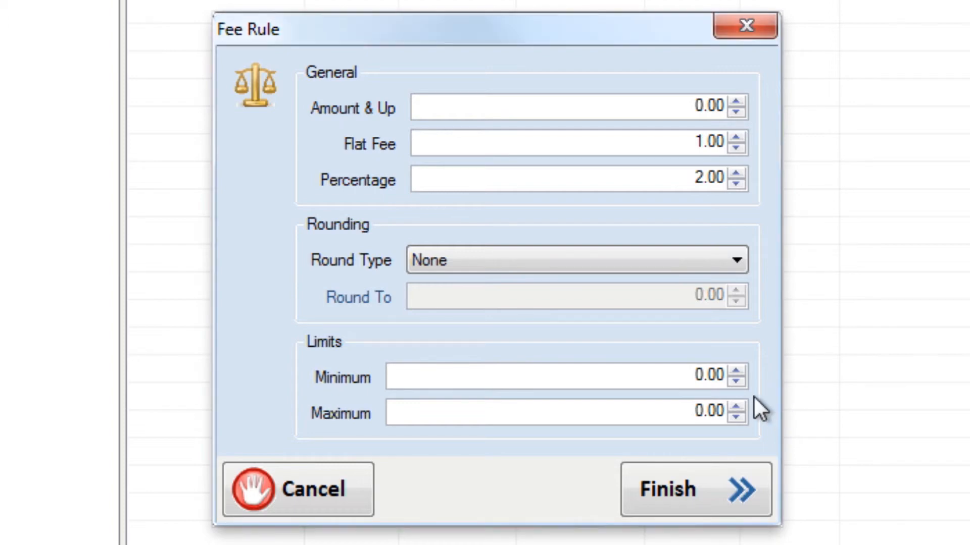
# - Try a minimum fee limit of 3.00 and reset it to 0
pyautogui.click(736, 372)
pyautogui.click(737, 373)
pyautogui.click(737, 372)
pyautogui.doubleClick(697, 378)
pyautogui.click(697, 378)
pyautogui.moveTo(671, 384); pyautogui.dragTo(791, 389)
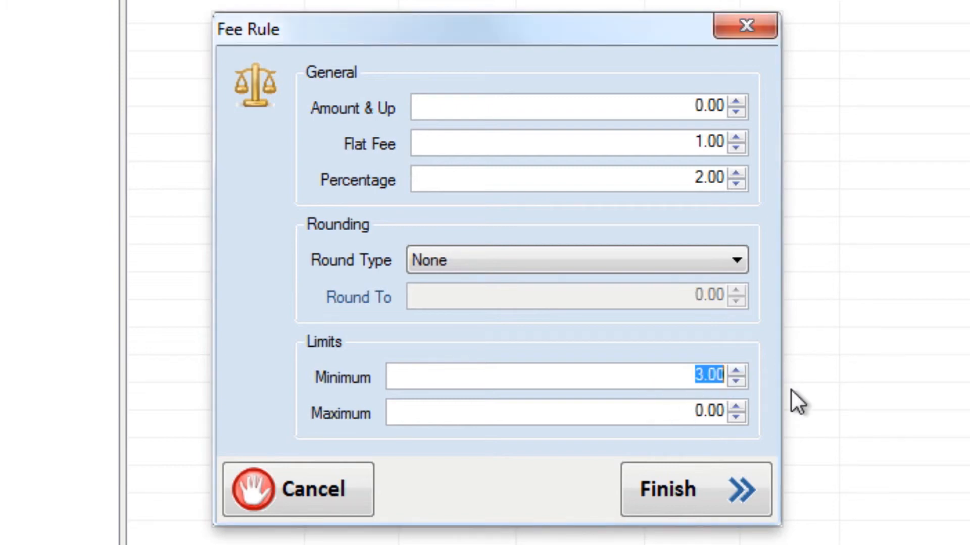
pyautogui.write('0')
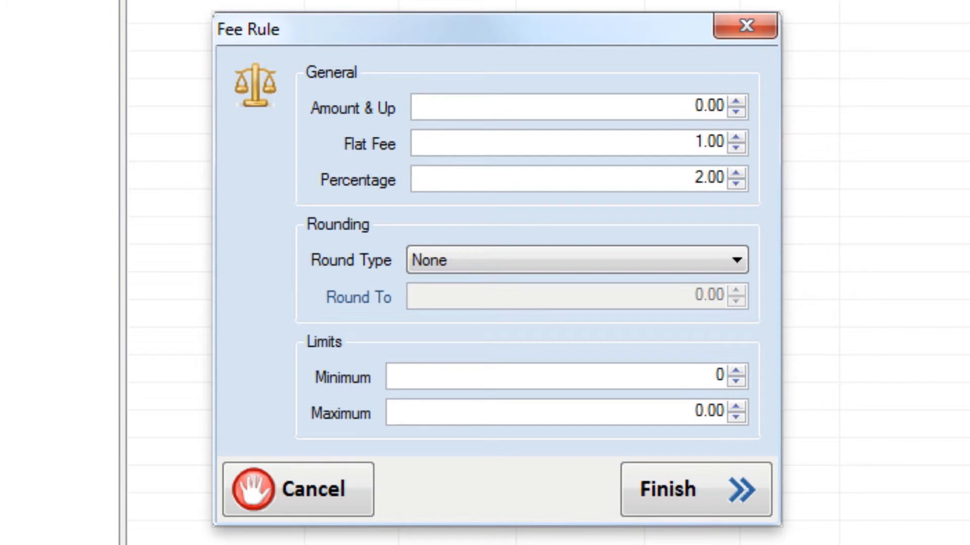
# - Set the fee rule's maximum limit to 25.00
pyautogui.click(687, 411)
pyautogui.doubleClick(705, 415)
pyautogui.write('25')
# - Reset the fee rule's maximum limit to 0 and save the rule
pyautogui.click(690, 412)
pyautogui.click(694, 413)
pyautogui.doubleClick(693, 413)
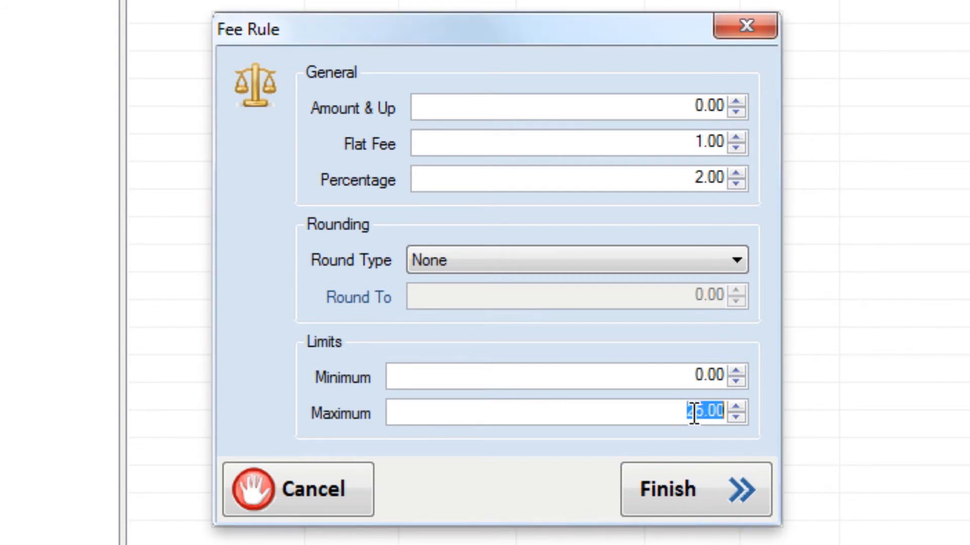
pyautogui.write('0')
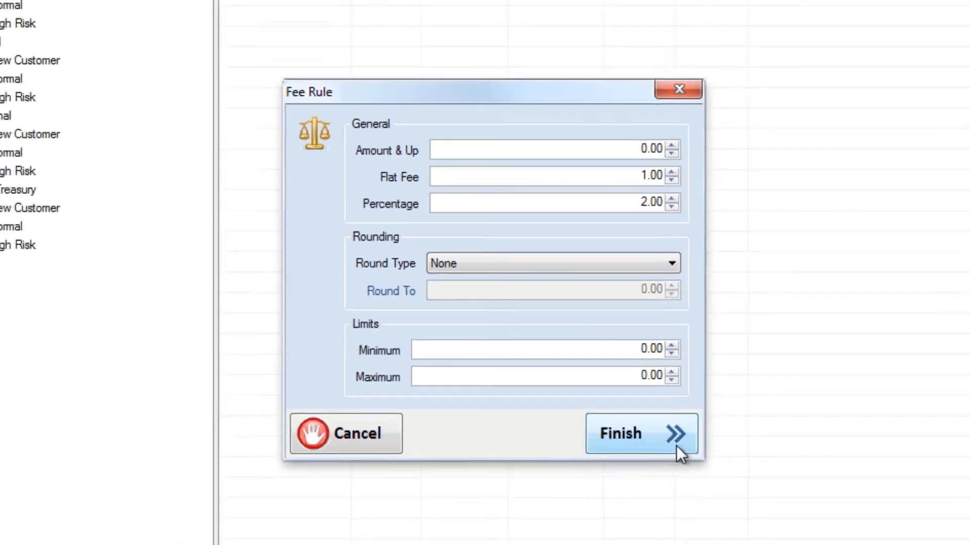
pyautogui.click(742, 504)
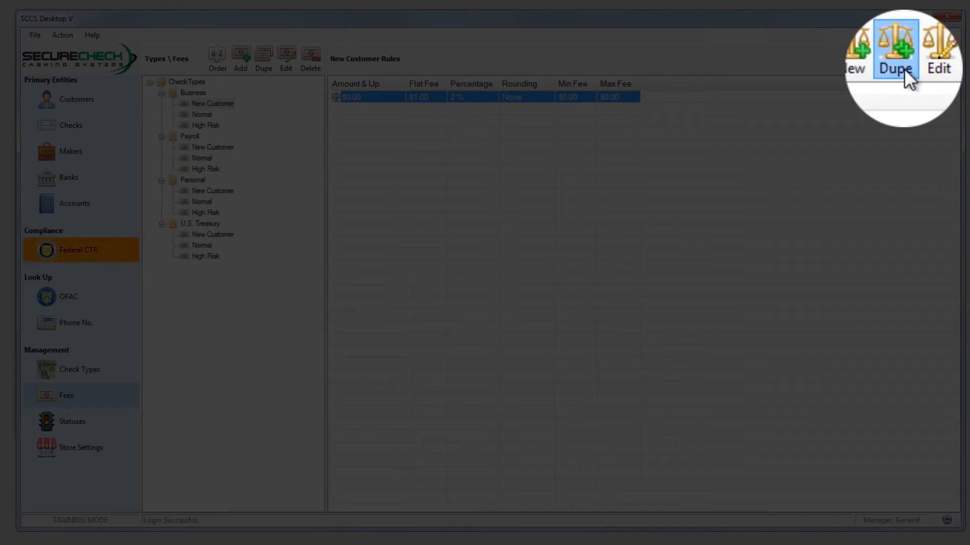
# - Duplicate the New Customer fee rule and set the copy to amounts of 100.00 and up with a 2.00 flat fee
pyautogui.click(907, 75)
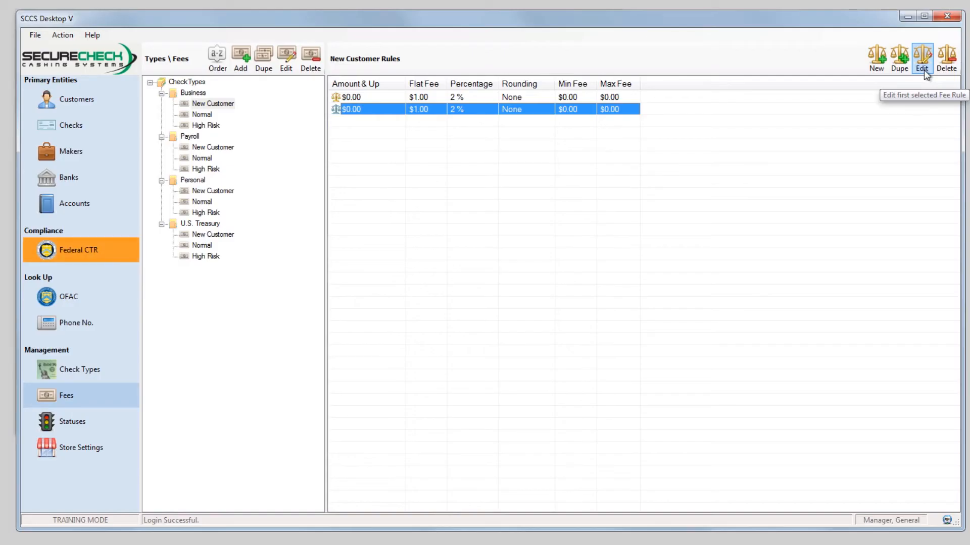
pyautogui.click(923, 69)
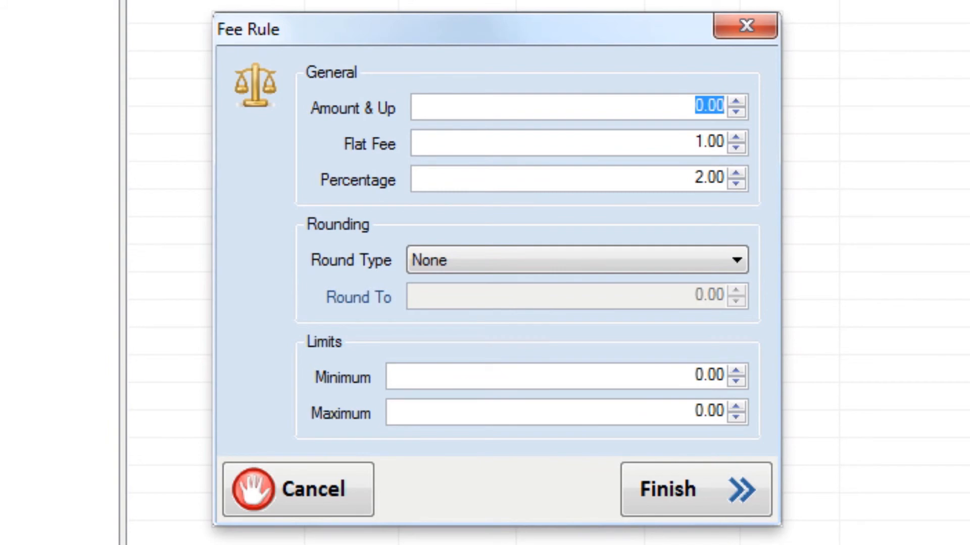
pyautogui.click(697, 105)
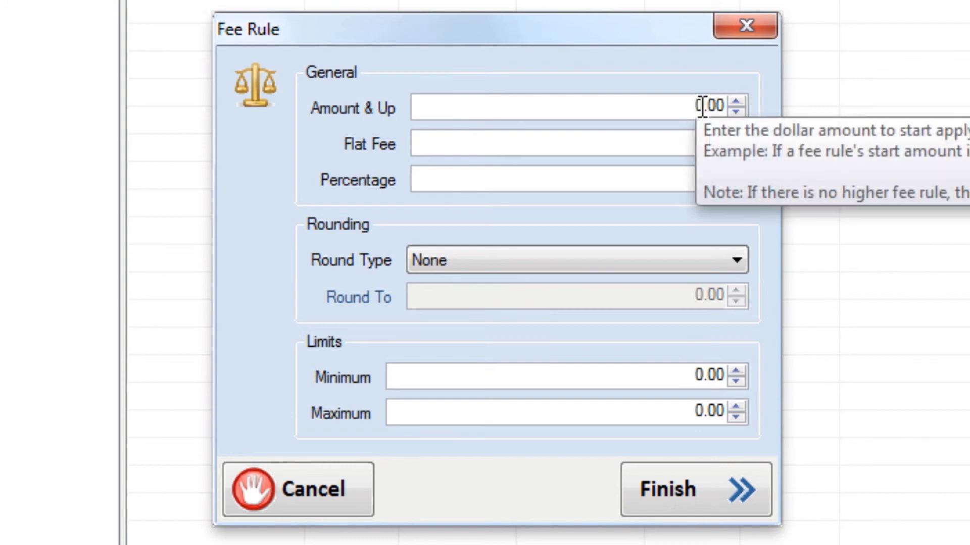
pyautogui.write('100')
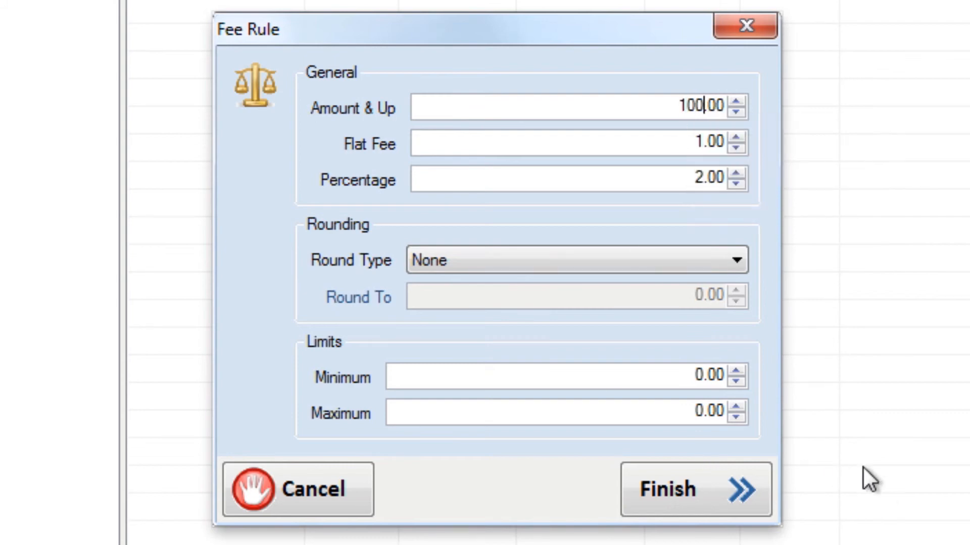
pyautogui.click(735, 137)
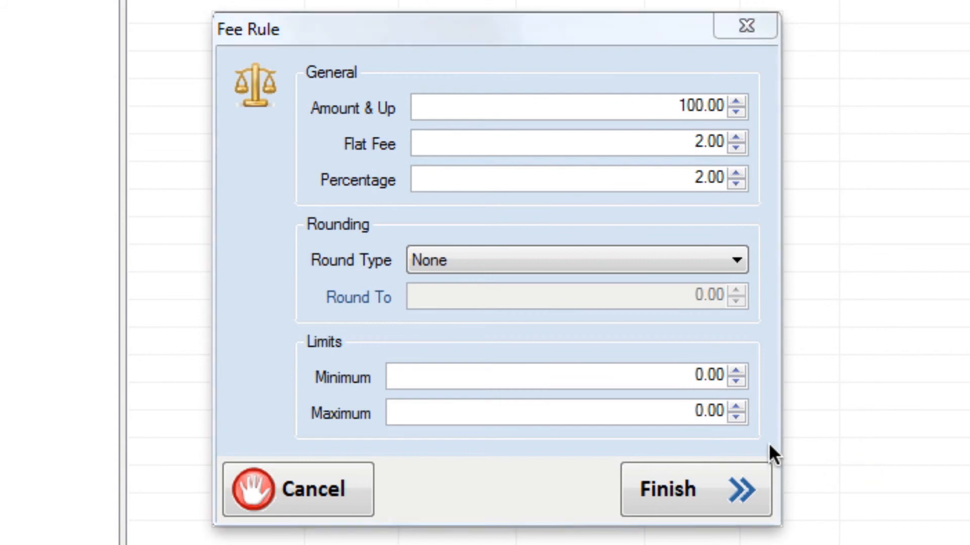
pyautogui.click(721, 489)
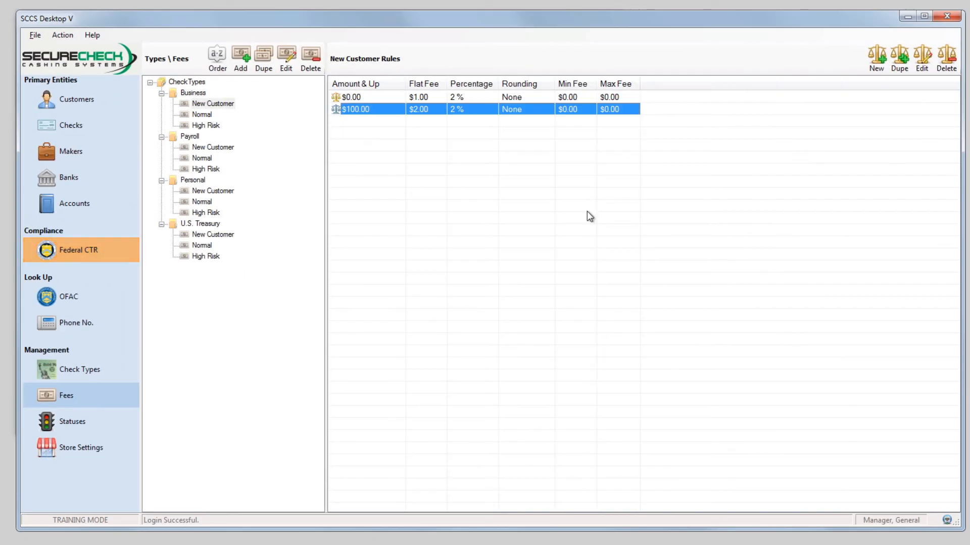